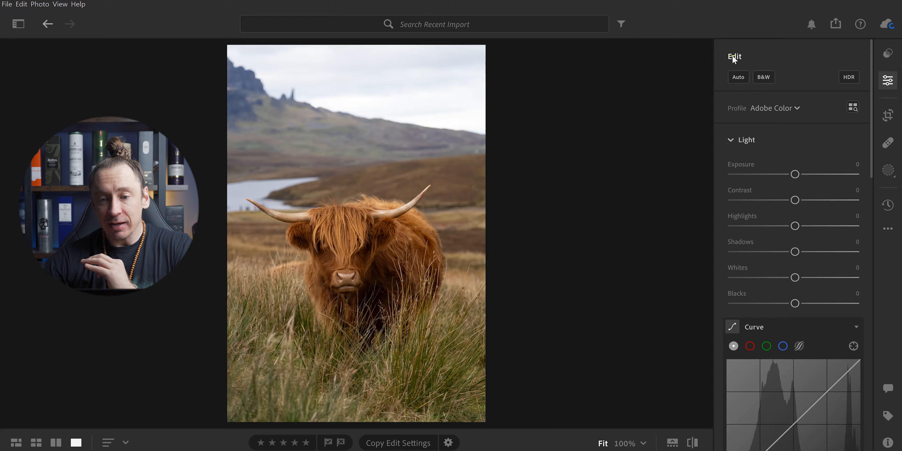
Step: Try the automatic edit settings on the cow photo and revert them
{"action": "left_click", "coordinate": [738, 78]}
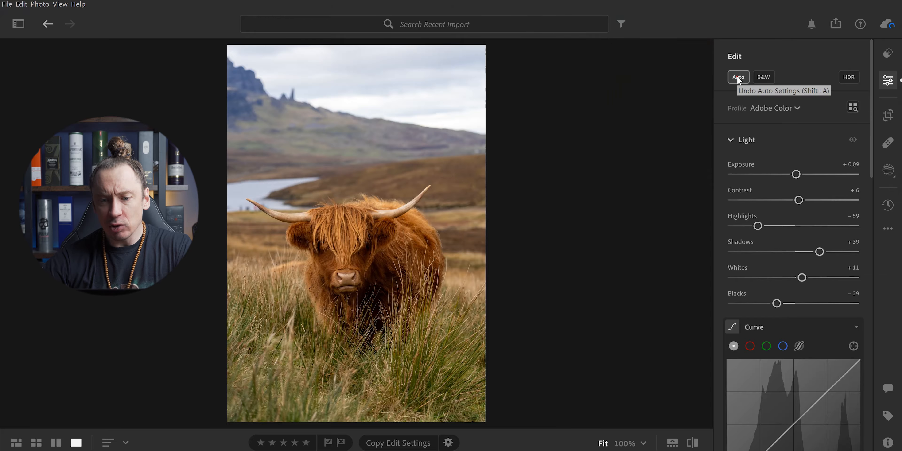
{"action": "left_click", "coordinate": [737, 76]}
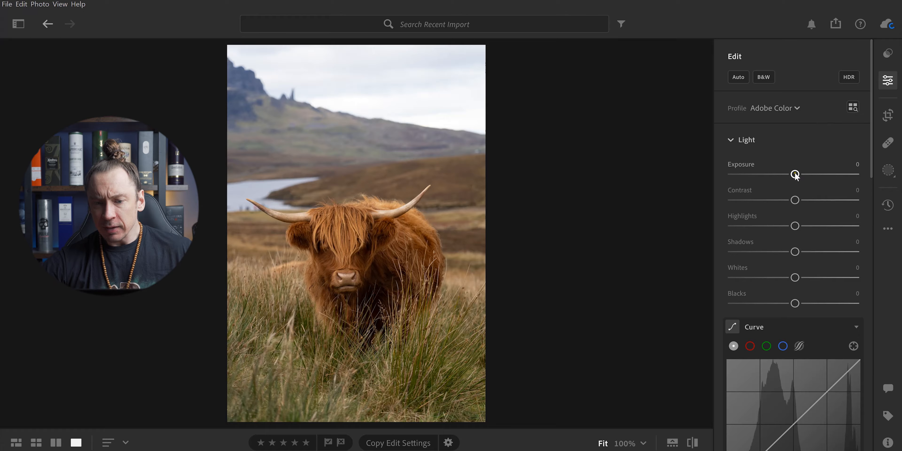
Step: Set the photo's exposure to +0.37, contrast to +54 and shadows to +29
{"action": "left_click_drag", "start_coordinate": [795, 174], "coordinate": [800, 175]}
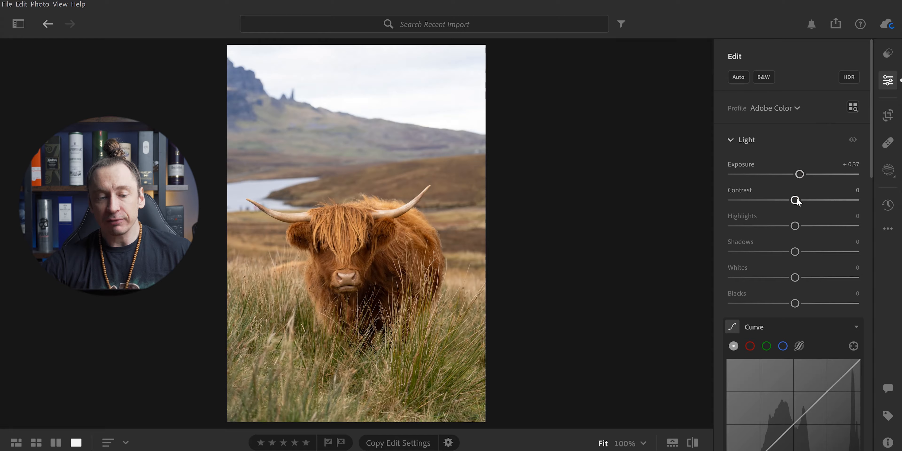
{"action": "left_click_drag", "start_coordinate": [796, 199], "coordinate": [812, 200]}
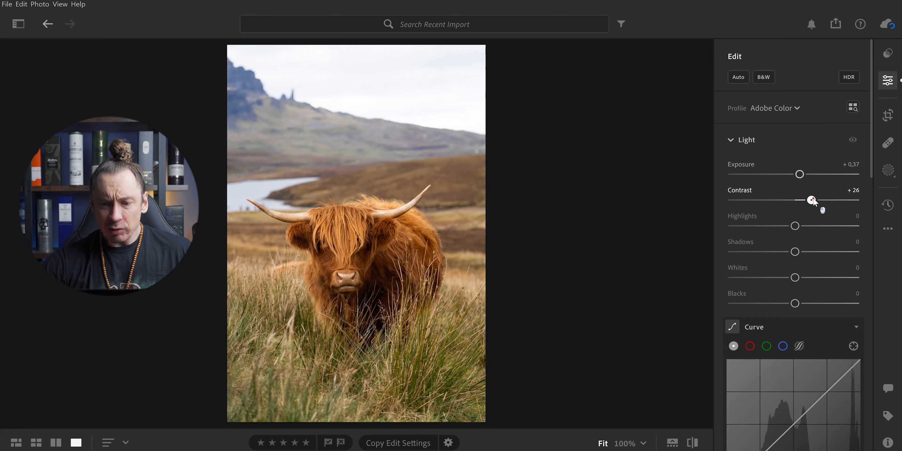
{"action": "left_click", "coordinate": [796, 252]}
{"action": "left_click_drag", "start_coordinate": [796, 251], "coordinate": [813, 252]}
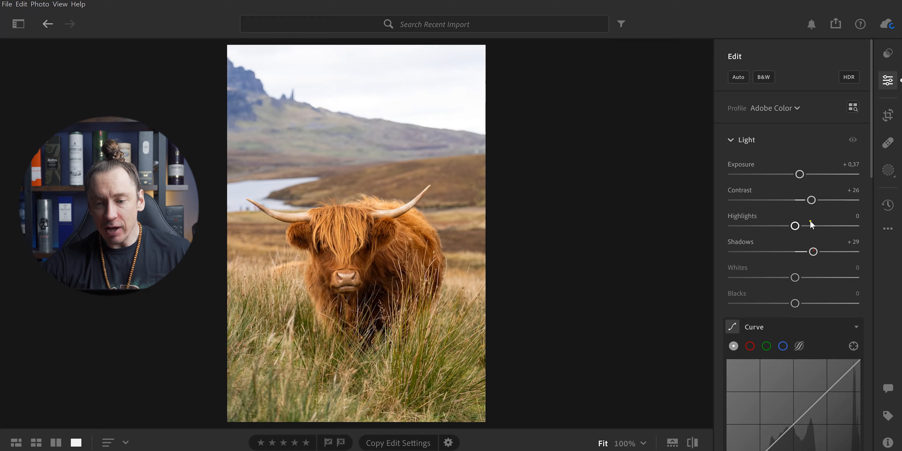
{"action": "left_click_drag", "start_coordinate": [811, 200], "coordinate": [829, 200]}
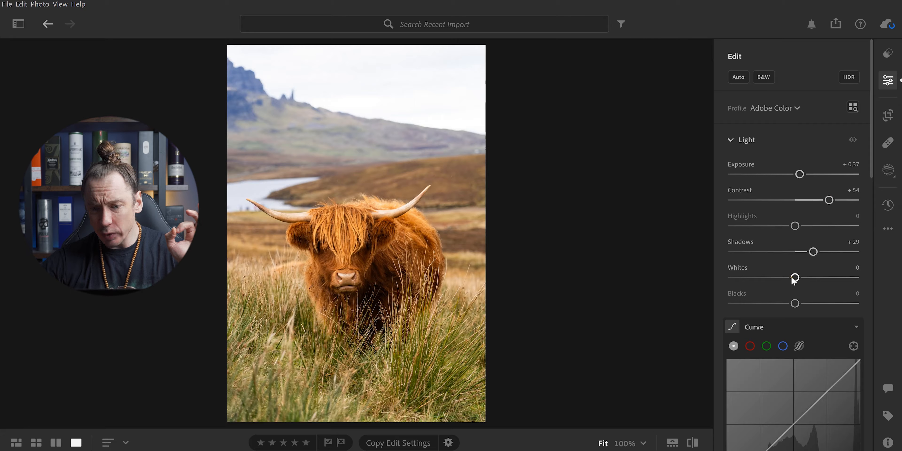
Step: Set highlights to -100, whites to -42 and blacks to -11, and raise the exposure to +0.74
{"action": "left_click_drag", "start_coordinate": [795, 225], "coordinate": [730, 227]}
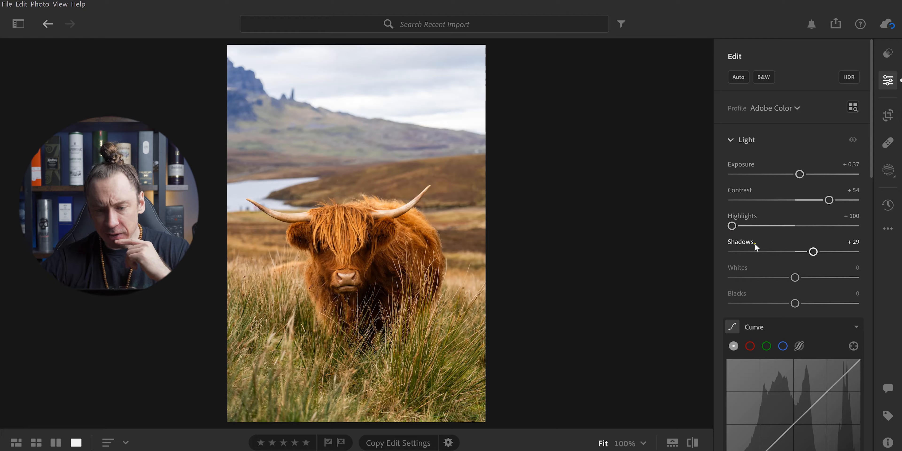
{"action": "left_click", "coordinate": [796, 280]}
{"action": "left_click_drag", "start_coordinate": [795, 279], "coordinate": [769, 277]}
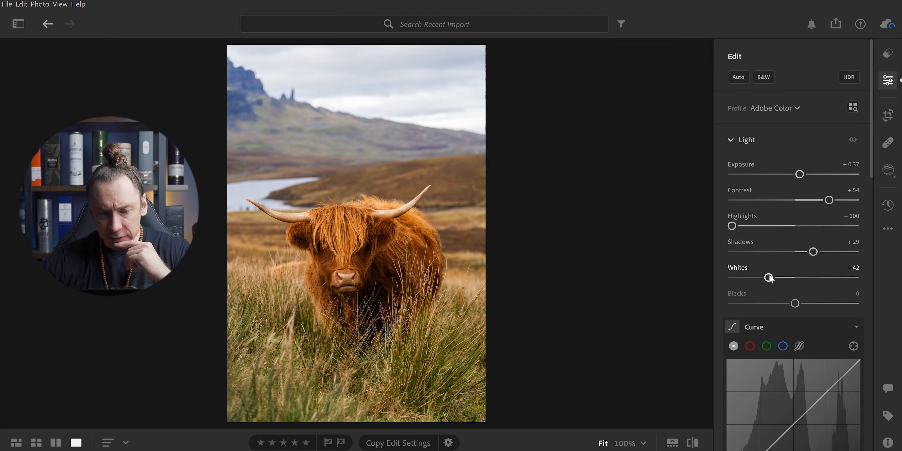
{"action": "mouse_move", "coordinate": [794, 304]}
{"action": "left_mouse_down"}
{"action": "mouse_move", "coordinate": [837, 305]}
{"action": "mouse_move", "coordinate": [789, 304]}
{"action": "left_mouse_up"}
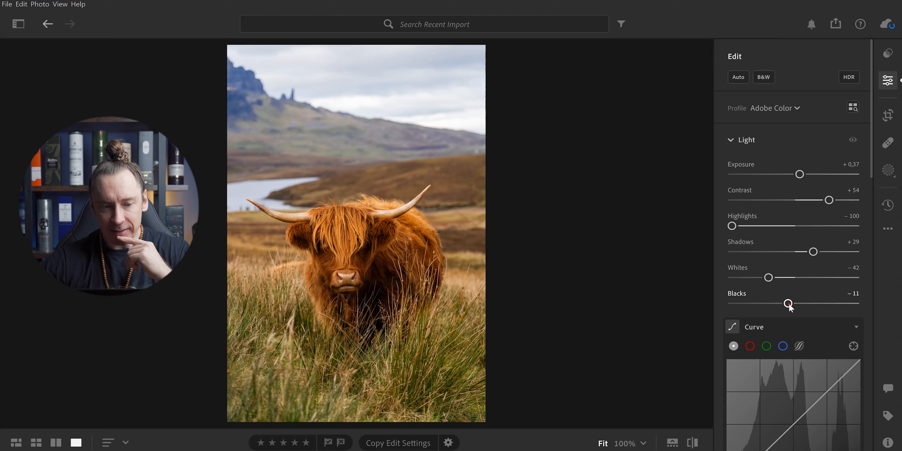
{"action": "left_click_drag", "start_coordinate": [798, 177], "coordinate": [805, 176]}
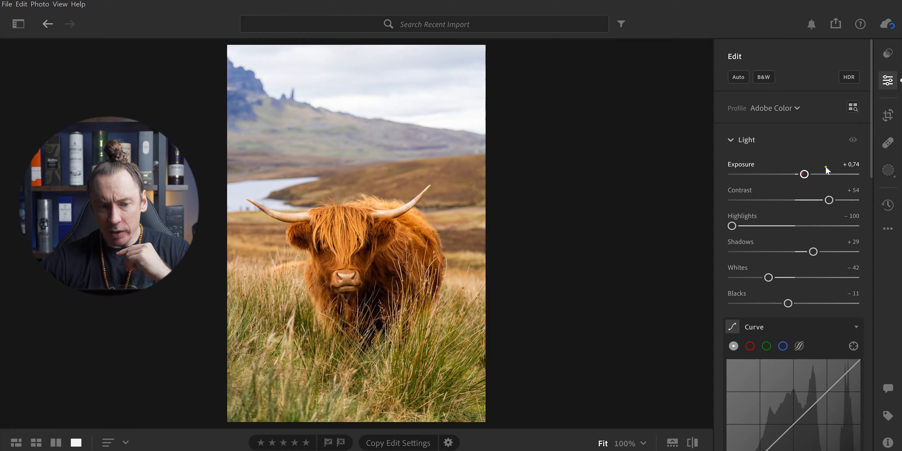
{"action": "left_click_drag", "start_coordinate": [872, 132], "coordinate": [877, 192]}
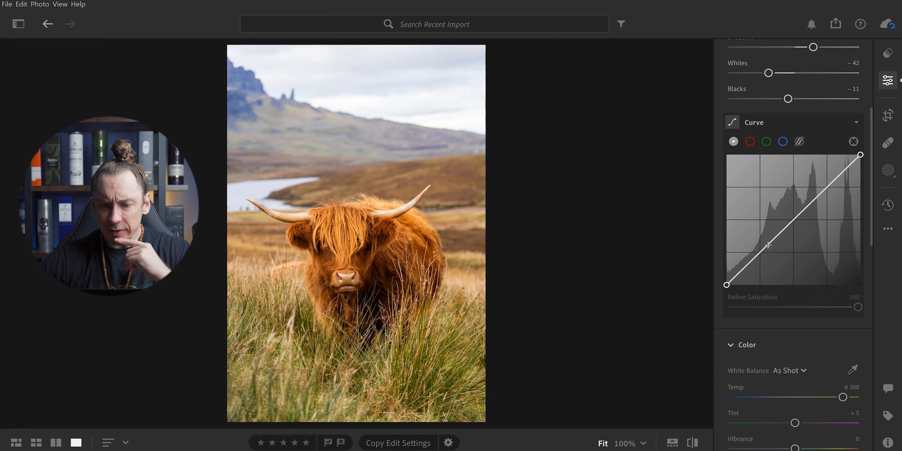
{"action": "left_click", "coordinate": [762, 248]}
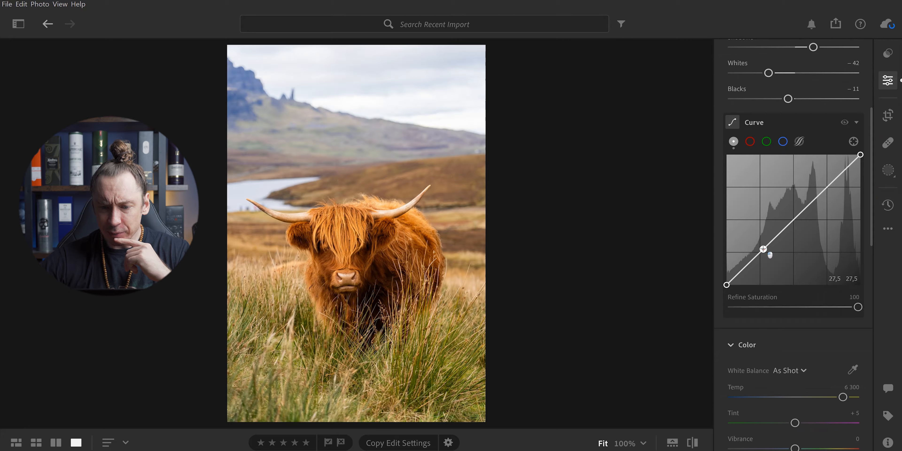
{"action": "left_click_drag", "start_coordinate": [763, 248], "coordinate": [762, 249]}
{"action": "double_click", "coordinate": [763, 248]}
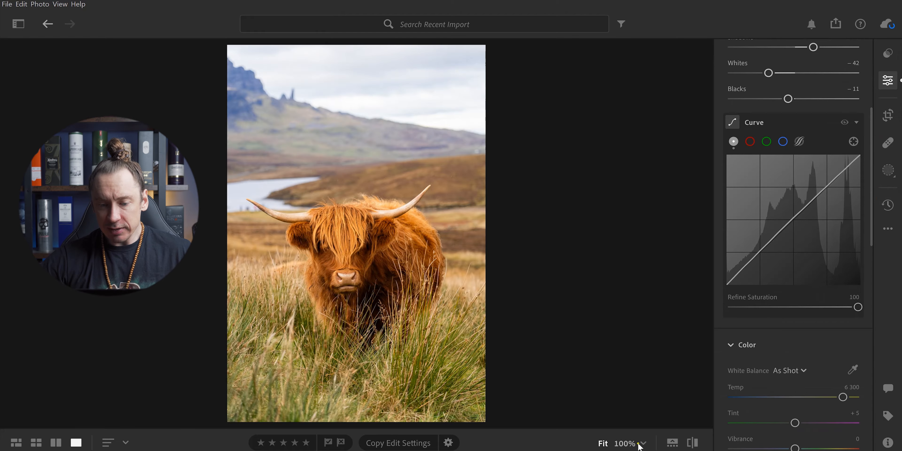
Step: Compare the light adjustments with the original photo and return to the edited version
{"action": "left_click", "coordinate": [692, 443]}
{"action": "left_click", "coordinate": [692, 443]}
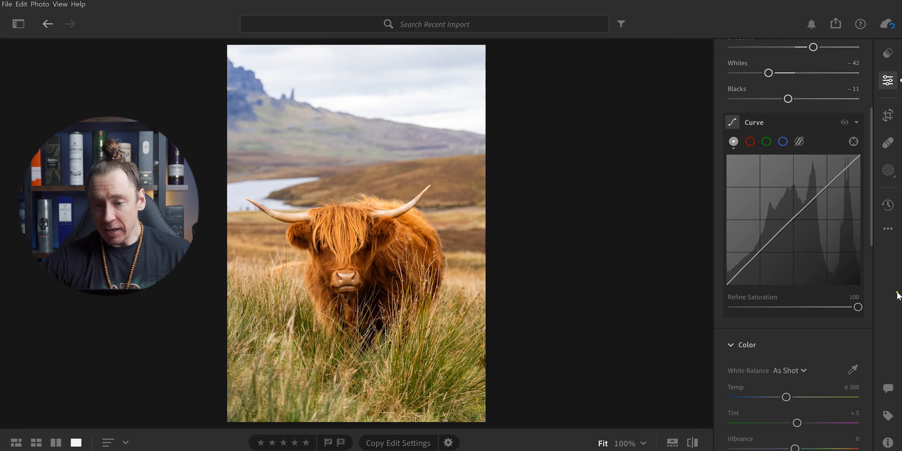
Step: Warm the white balance to a temperature of 7529 and set vibrance to +13, leaving saturation at 0
{"action": "left_click_drag", "start_coordinate": [872, 226], "coordinate": [807, 258]}
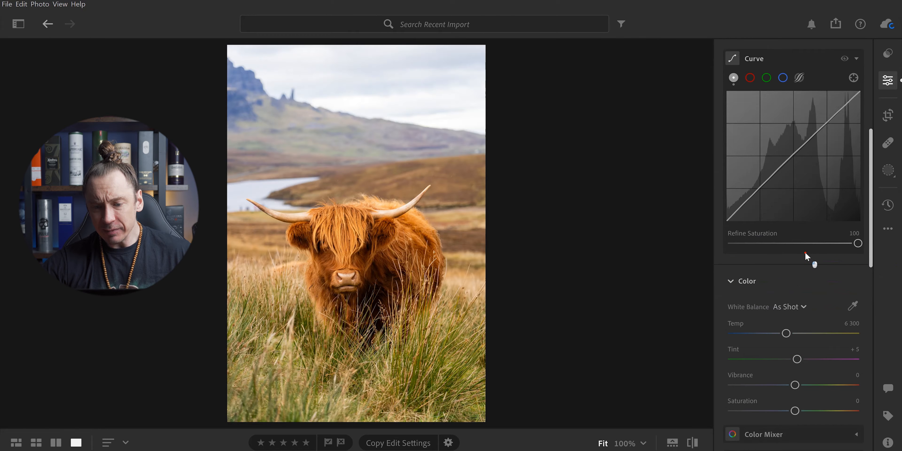
{"action": "left_click", "coordinate": [787, 333]}
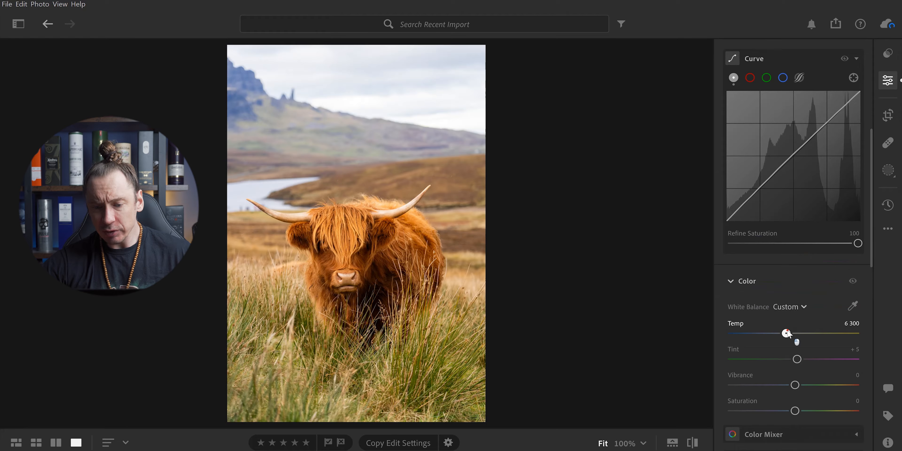
{"action": "left_click_drag", "start_coordinate": [787, 332], "coordinate": [802, 333]}
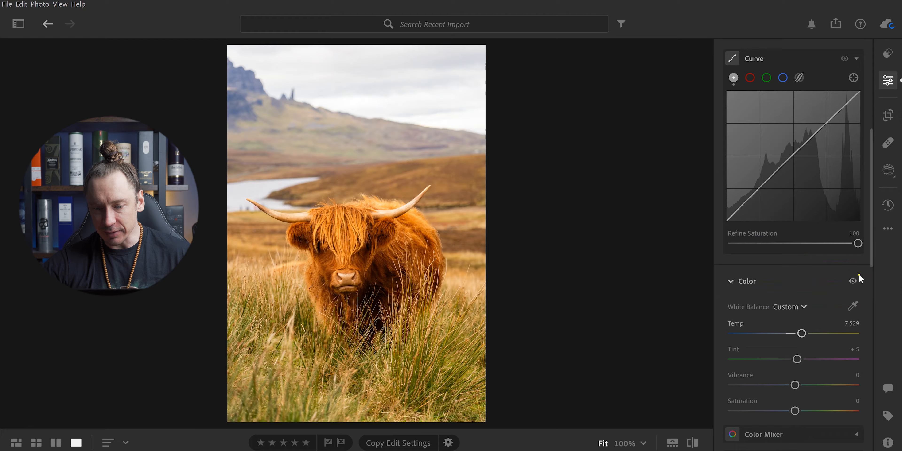
{"action": "left_click_drag", "start_coordinate": [868, 260], "coordinate": [868, 305]}
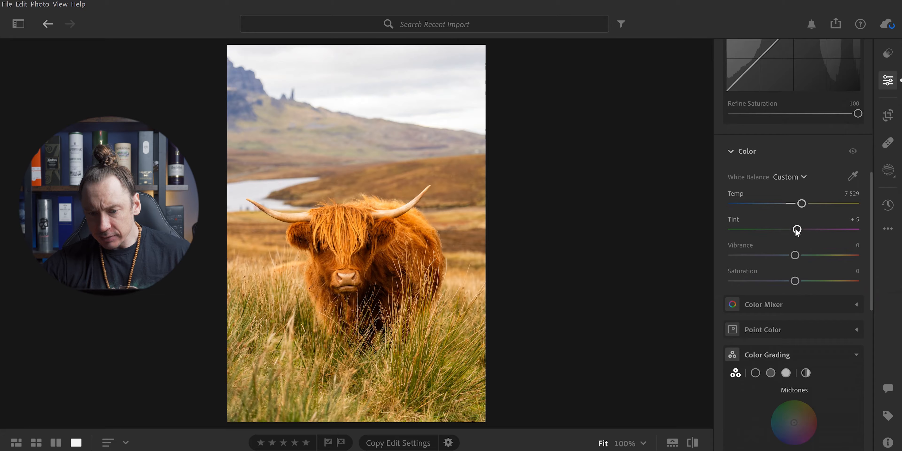
{"action": "left_click_drag", "start_coordinate": [794, 257], "coordinate": [802, 258]}
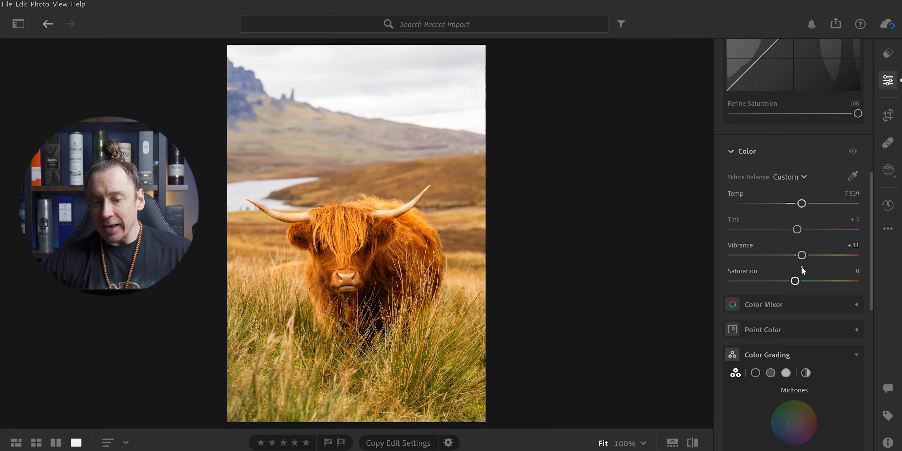
{"action": "mouse_move", "coordinate": [794, 281]}
{"action": "left_mouse_down"}
{"action": "mouse_move", "coordinate": [809, 282]}
{"action": "mouse_move", "coordinate": [797, 283]}
{"action": "left_mouse_up"}
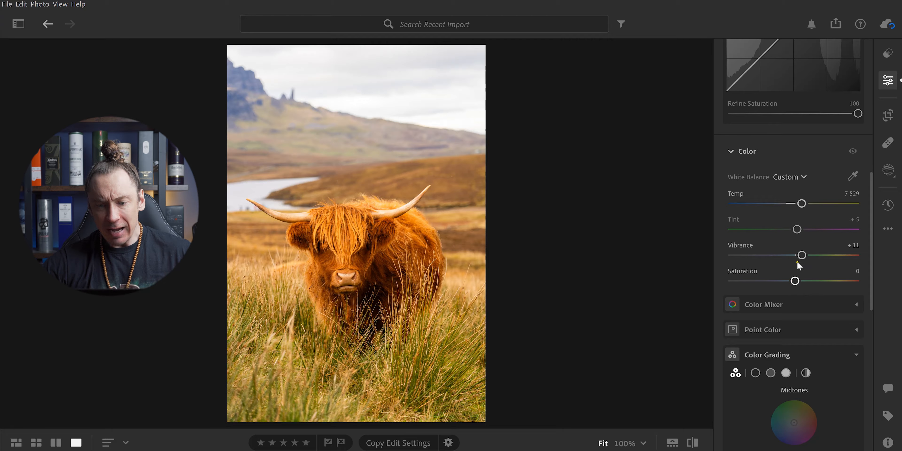
{"action": "left_click_drag", "start_coordinate": [802, 256], "coordinate": [803, 256]}
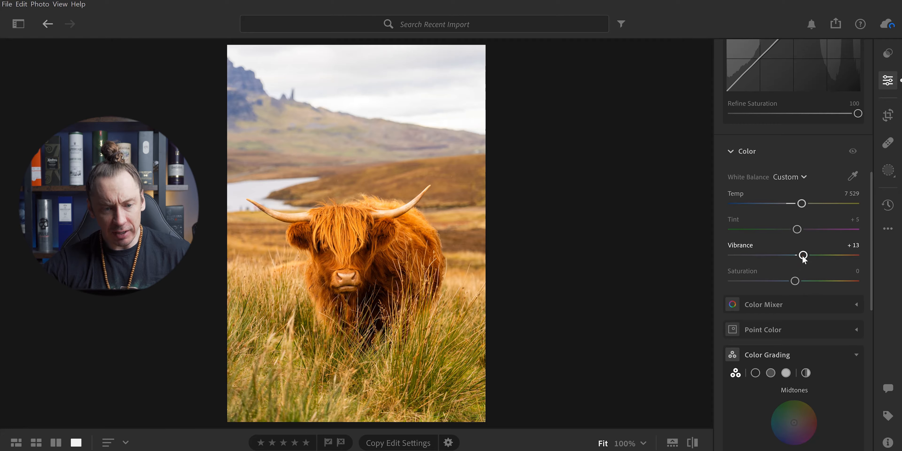
Step: Color-grade the highlights toward blue and the shadows slightly toward yellow-orange
{"action": "left_click_drag", "start_coordinate": [872, 231], "coordinate": [871, 302]}
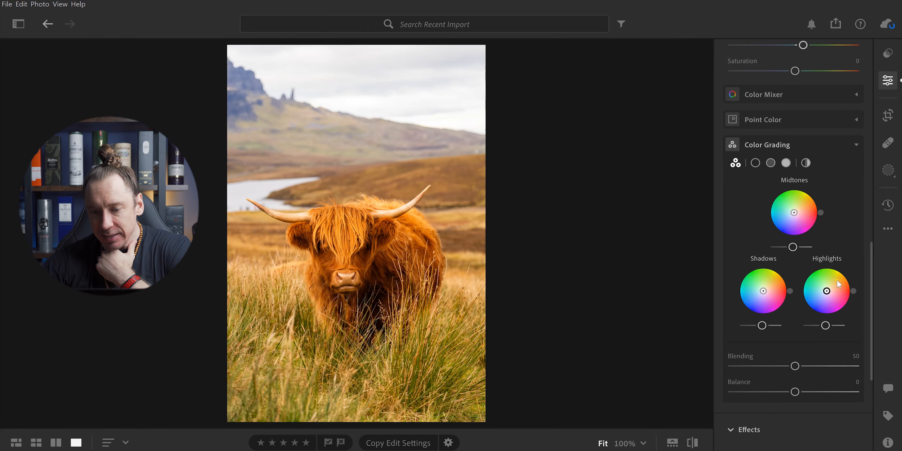
{"action": "left_click", "coordinate": [828, 291]}
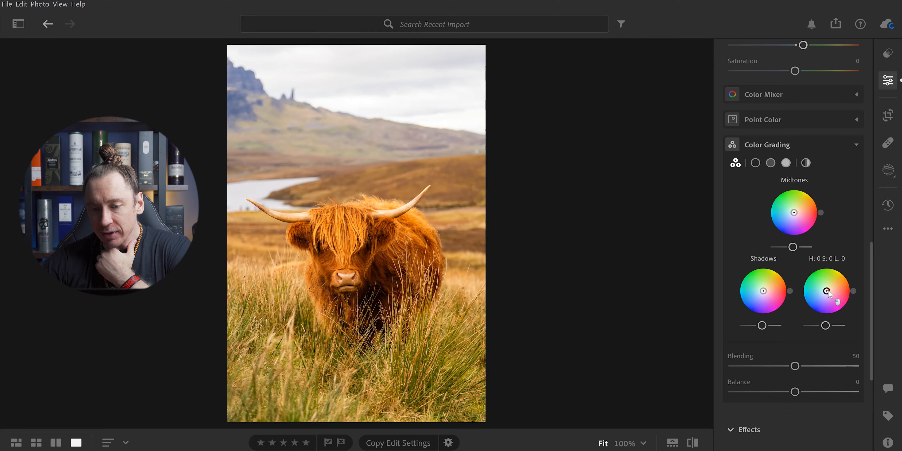
{"action": "mouse_move", "coordinate": [828, 291]}
{"action": "left_mouse_down"}
{"action": "mouse_move", "coordinate": [807, 307]}
{"action": "mouse_move", "coordinate": [814, 300]}
{"action": "left_mouse_up"}
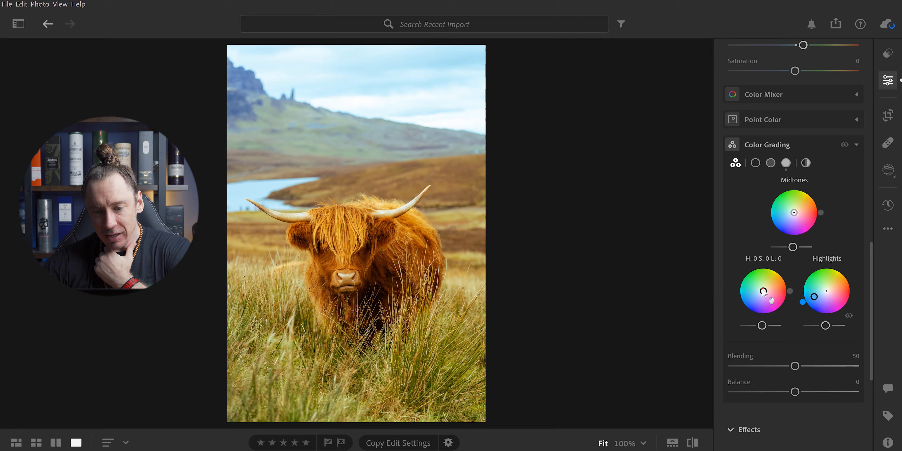
{"action": "left_click_drag", "start_coordinate": [763, 291], "coordinate": [767, 288]}
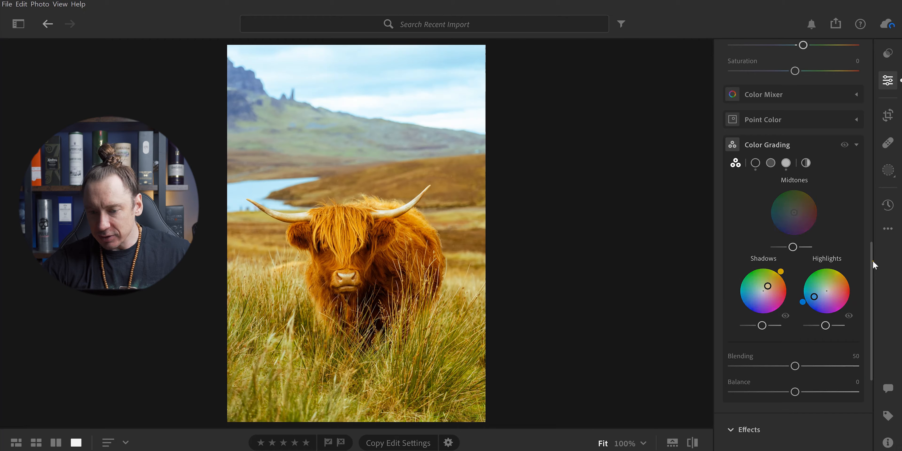
Step: Set the effects to texture +13, clarity +15, dehaze +6 and vignette -25
{"action": "left_click_drag", "start_coordinate": [870, 261], "coordinate": [869, 269]}
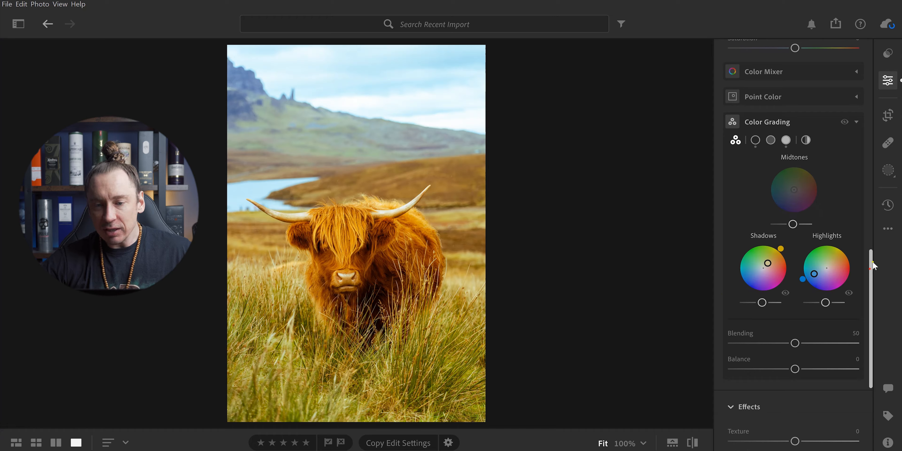
{"action": "left_click_drag", "start_coordinate": [872, 272], "coordinate": [871, 344]}
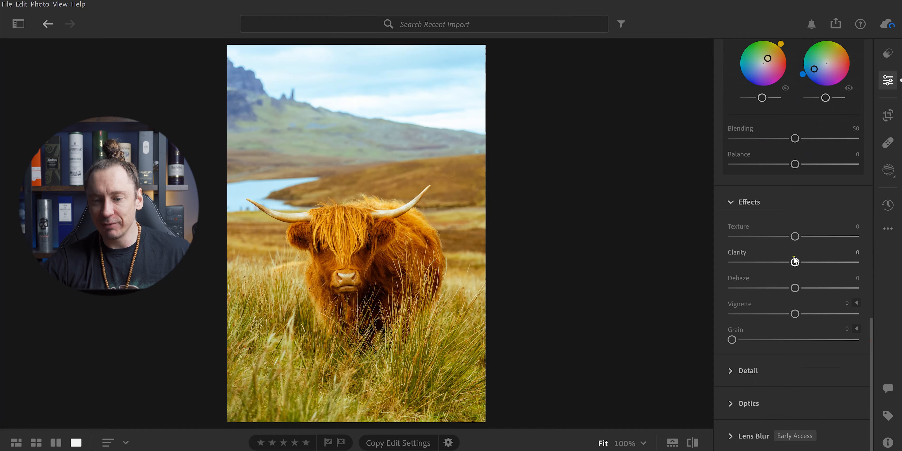
{"action": "left_click_drag", "start_coordinate": [794, 236], "coordinate": [798, 288]}
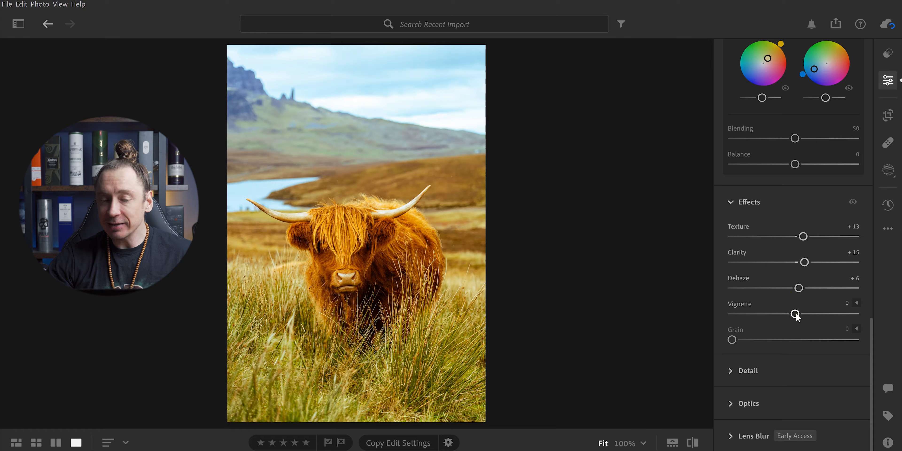
{"action": "left_click_drag", "start_coordinate": [796, 315], "coordinate": [779, 316]}
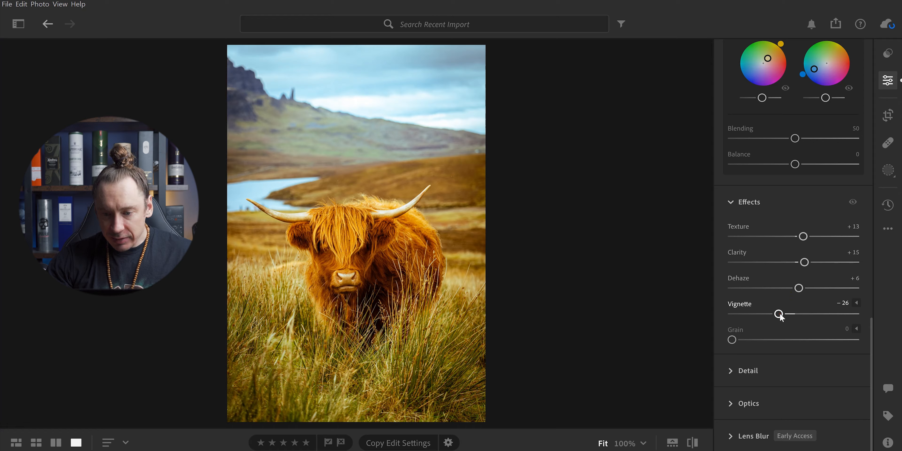
{"action": "left_click_drag", "start_coordinate": [780, 316], "coordinate": [782, 317]}
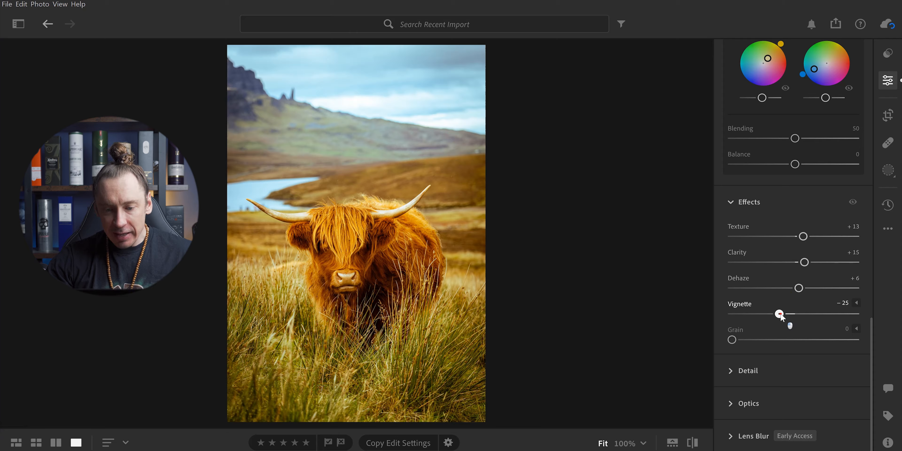
Step: Compare the fully edited photo with the original, and check the sharpening and noise reduction settings
{"action": "left_click", "coordinate": [692, 442]}
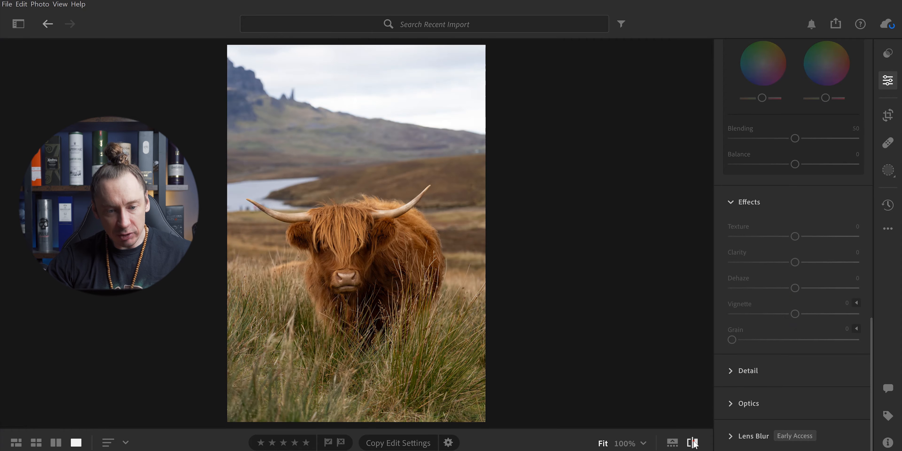
{"action": "left_click", "coordinate": [693, 442]}
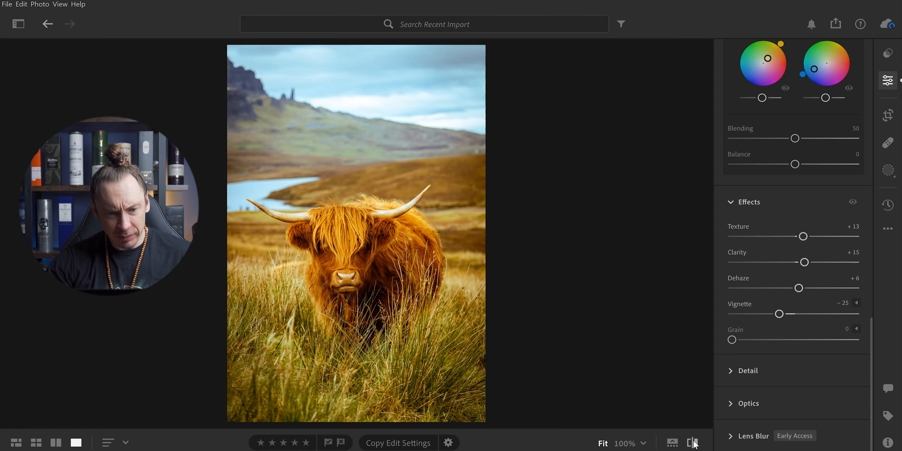
{"action": "left_click", "coordinate": [750, 373]}
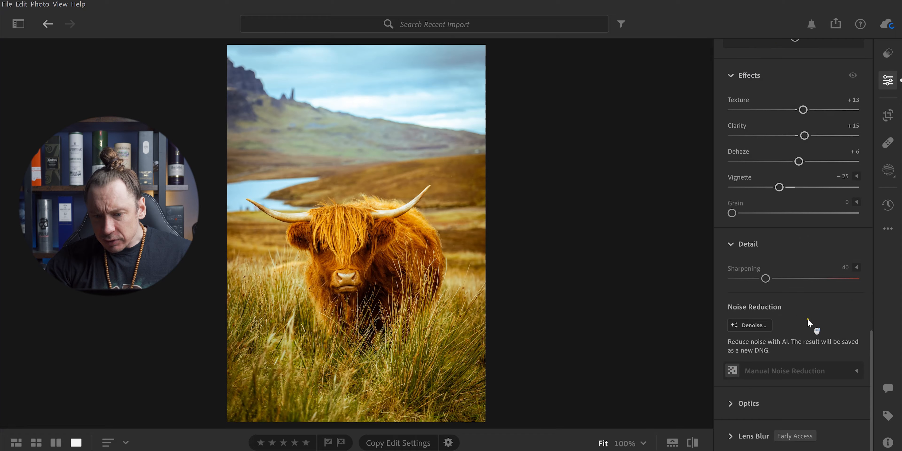
{"action": "left_click", "coordinate": [730, 244]}
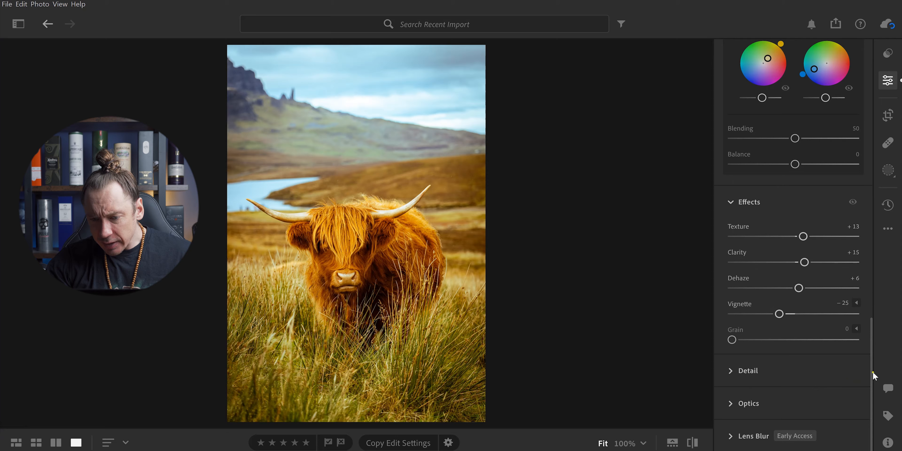
{"action": "left_click_drag", "start_coordinate": [872, 372], "coordinate": [872, 238]}
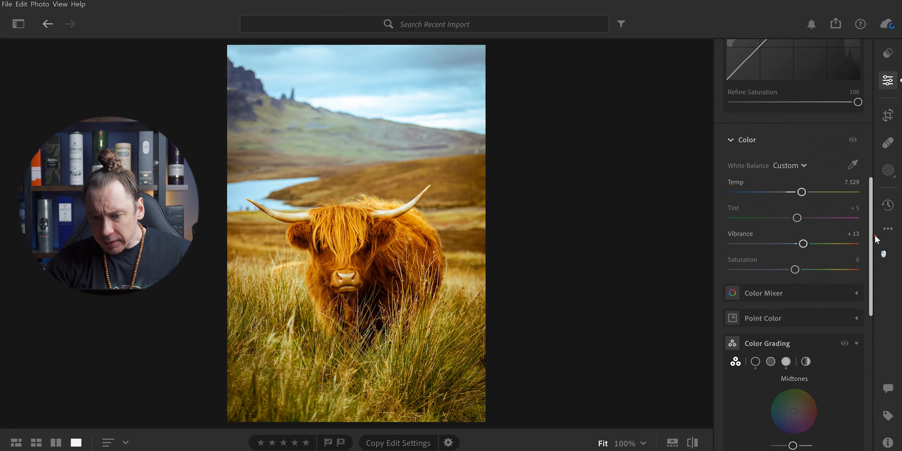
Step: Shift the yellow hue to -38 and the orange hue to -2 in the Color Mixer
{"action": "left_click", "coordinate": [860, 289]}
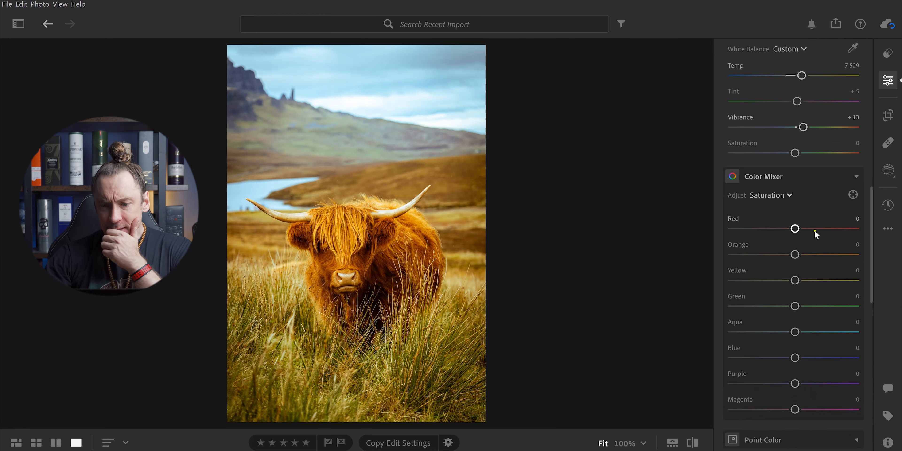
{"action": "left_click", "coordinate": [789, 194]}
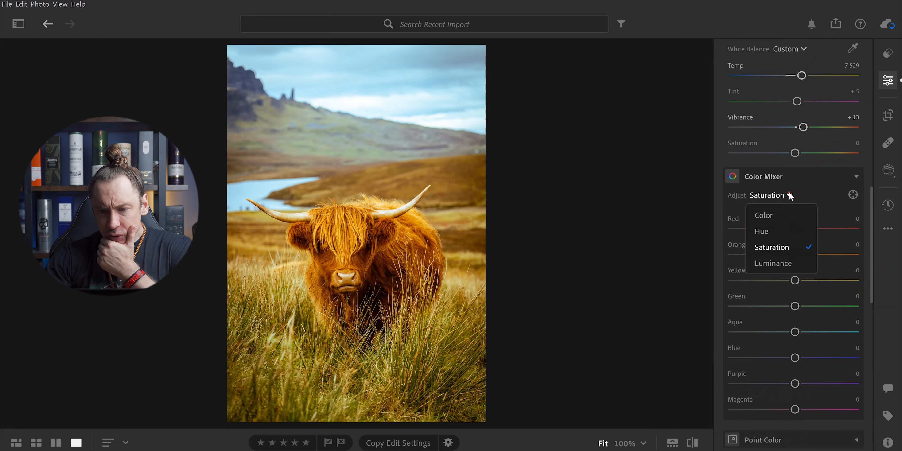
{"action": "left_click", "coordinate": [765, 231]}
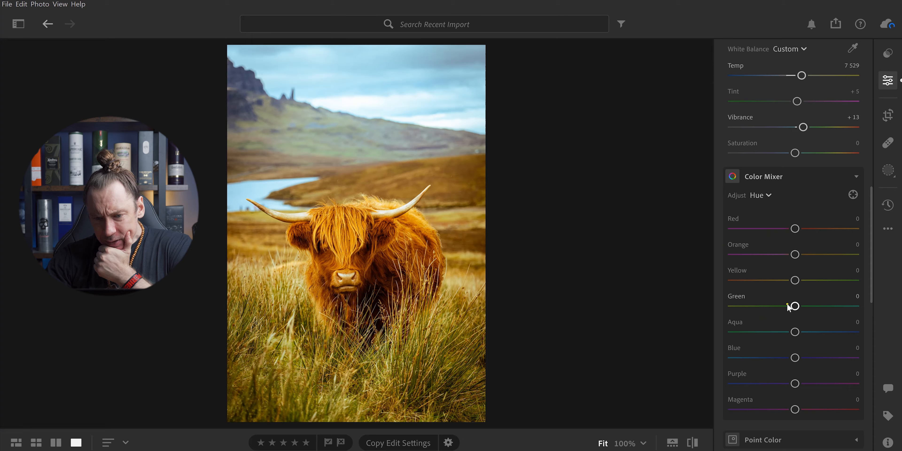
{"action": "left_click_drag", "start_coordinate": [794, 280], "coordinate": [771, 282]}
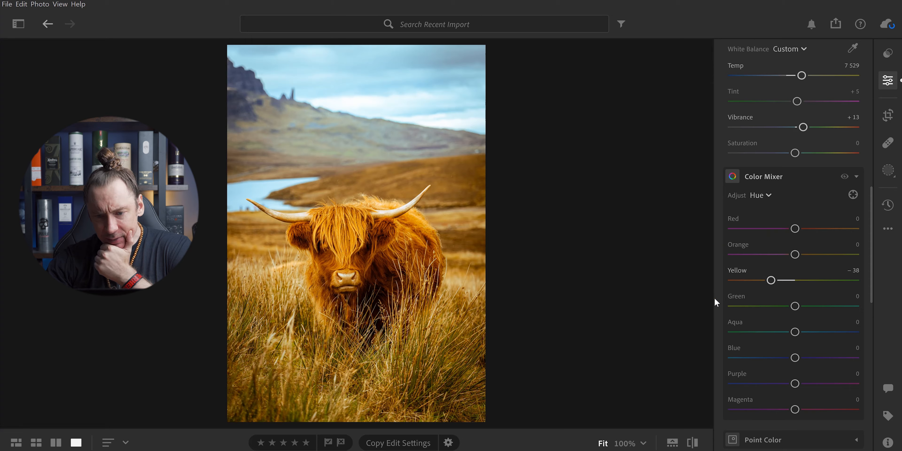
{"action": "mouse_move", "coordinate": [798, 259]}
{"action": "left_mouse_down"}
{"action": "mouse_move", "coordinate": [763, 258]}
{"action": "mouse_move", "coordinate": [804, 259]}
{"action": "mouse_move", "coordinate": [796, 259]}
{"action": "left_mouse_up"}
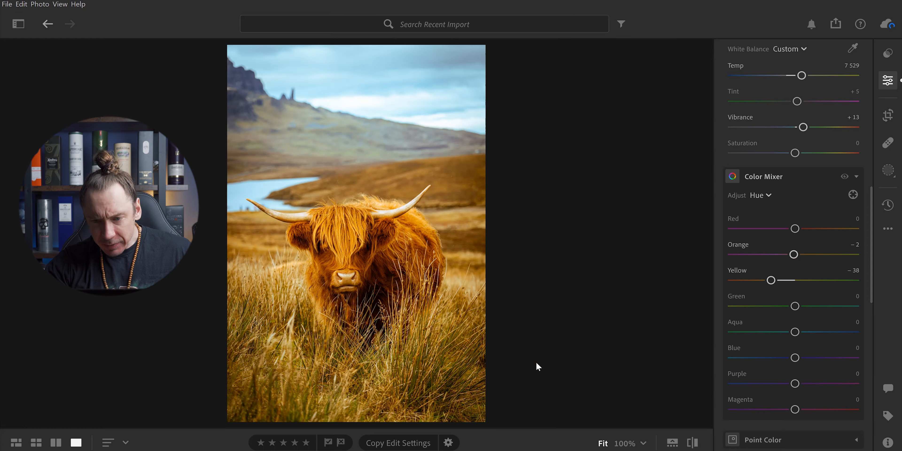
Step: Darken the blues and aquas in the Color Mixer by setting luminance to -60 for blue and -53 for aqua
{"action": "left_click", "coordinate": [764, 196]}
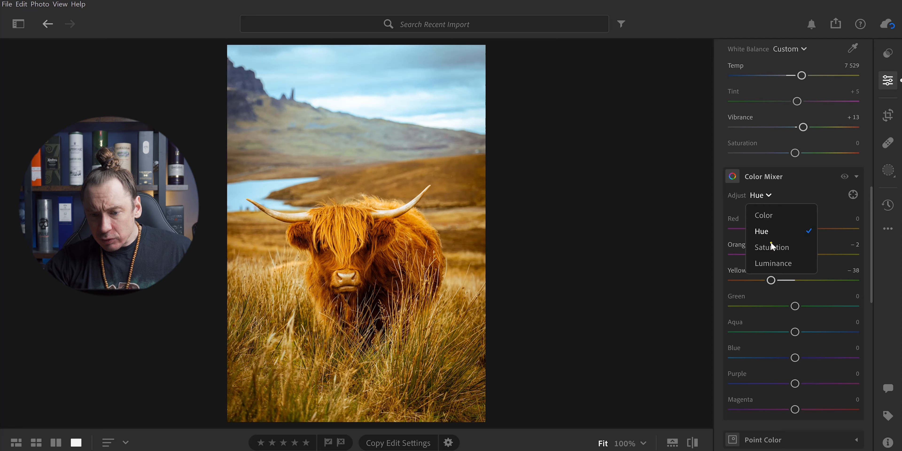
{"action": "left_click", "coordinate": [772, 263]}
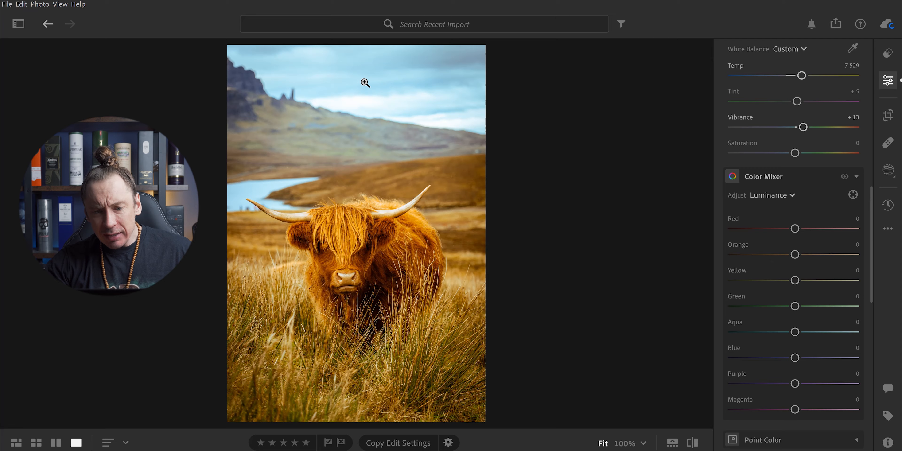
{"action": "left_click_drag", "start_coordinate": [794, 357], "coordinate": [757, 359]}
{"action": "left_click_drag", "start_coordinate": [796, 334], "coordinate": [763, 334]}
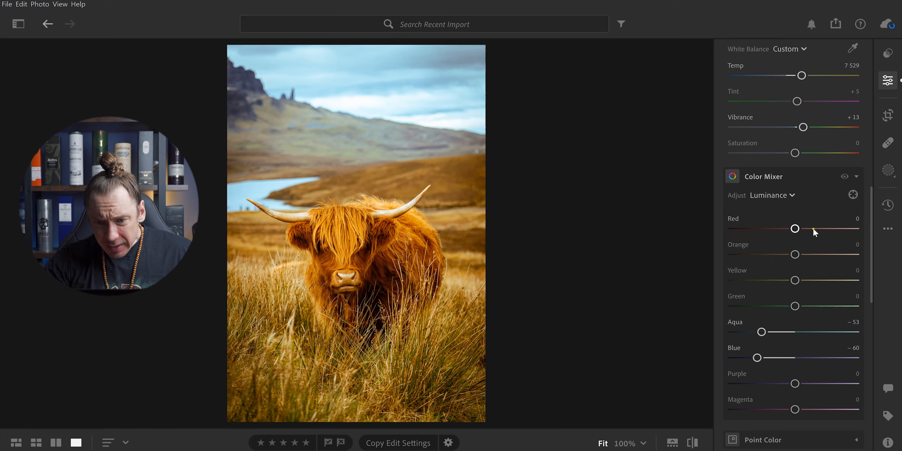
Step: Return the Color Mixer to hue adjustment and set the green hue to -18
{"action": "left_click", "coordinate": [787, 196]}
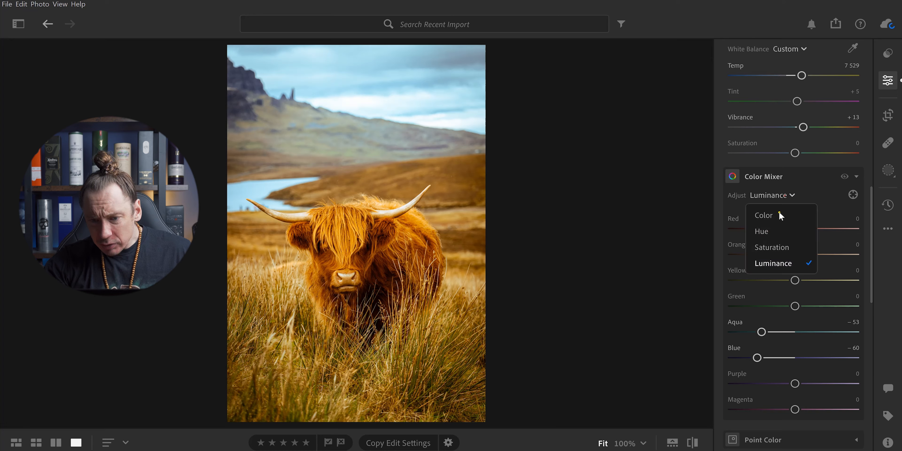
{"action": "left_click", "coordinate": [770, 238]}
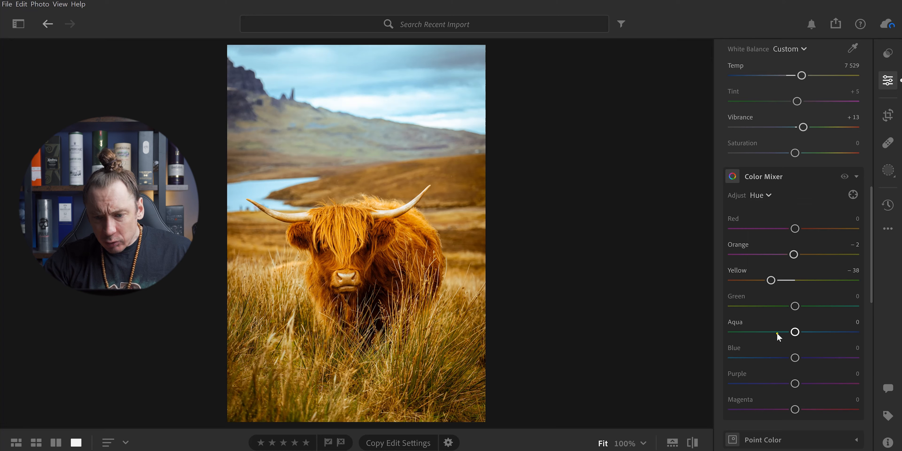
{"action": "mouse_move", "coordinate": [794, 306]}
{"action": "left_mouse_down"}
{"action": "mouse_move", "coordinate": [881, 310]}
{"action": "mouse_move", "coordinate": [751, 309]}
{"action": "mouse_move", "coordinate": [801, 309]}
{"action": "mouse_move", "coordinate": [781, 313]}
{"action": "left_mouse_up"}
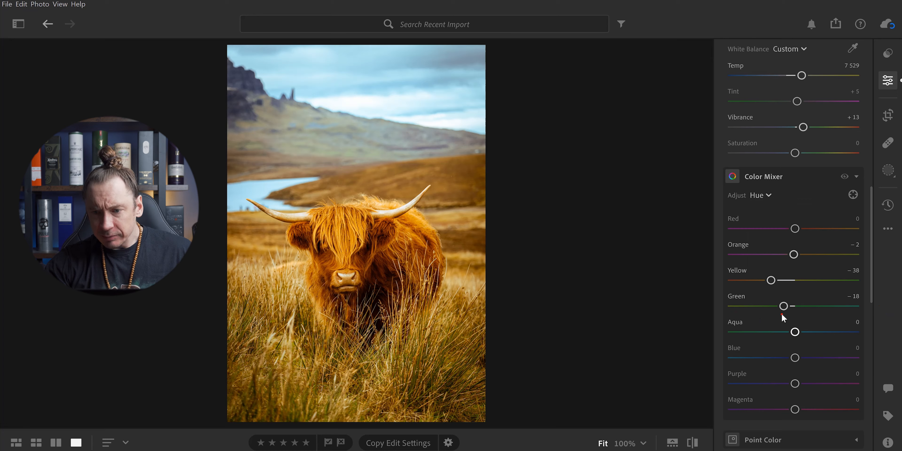
Step: Add a linear gradient mask over the foreground grass and set its highlights to -53 and shadows to -49
{"action": "left_click", "coordinate": [889, 173]}
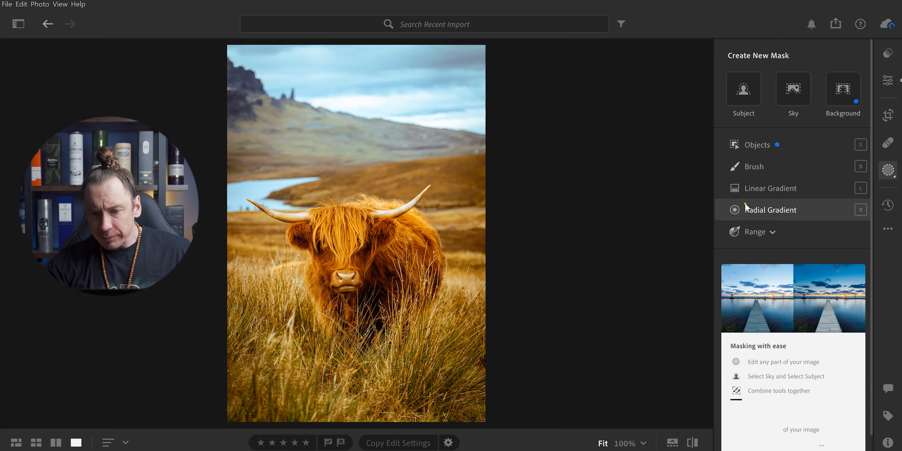
{"action": "left_click", "coordinate": [781, 191]}
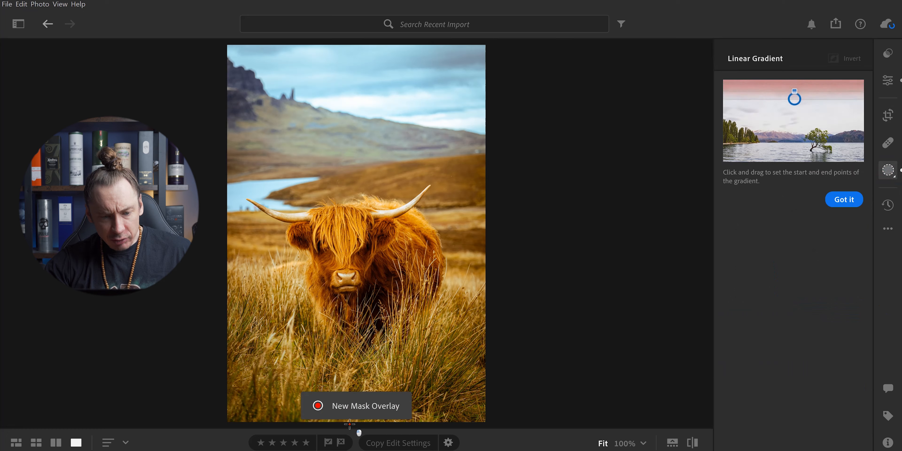
{"action": "left_click_drag", "start_coordinate": [346, 418], "coordinate": [352, 277]}
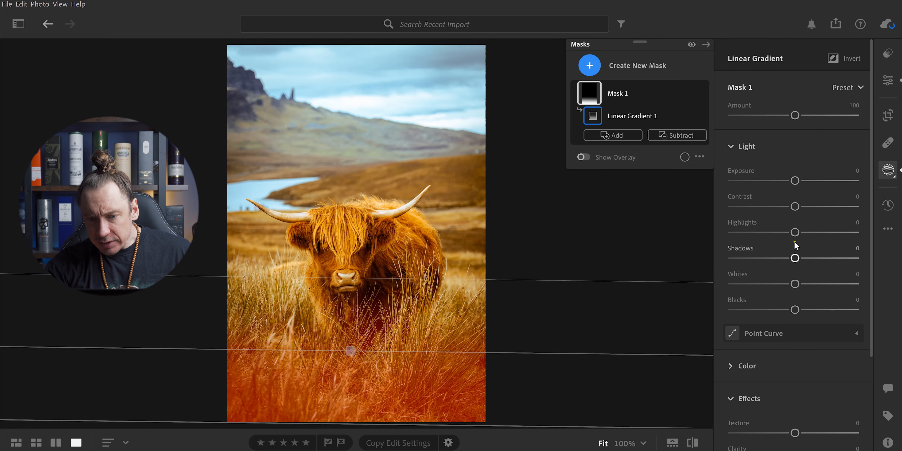
{"action": "left_click_drag", "start_coordinate": [795, 232], "coordinate": [762, 233]}
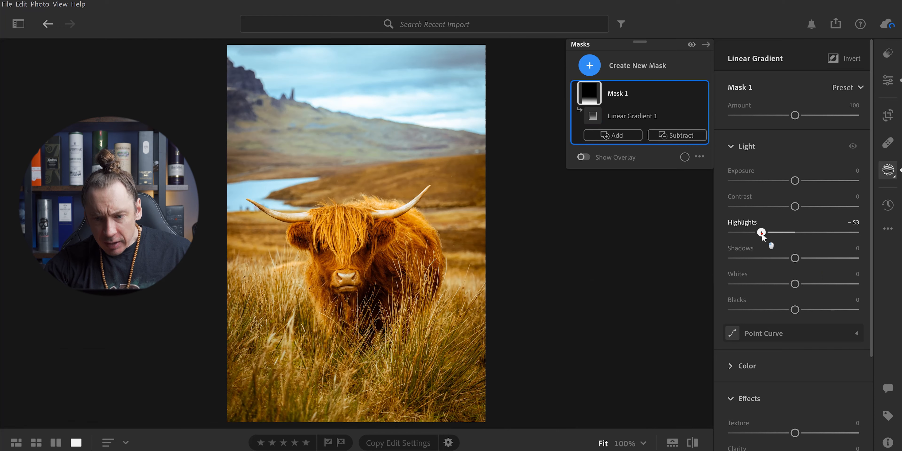
{"action": "left_click_drag", "start_coordinate": [795, 258], "coordinate": [764, 259]}
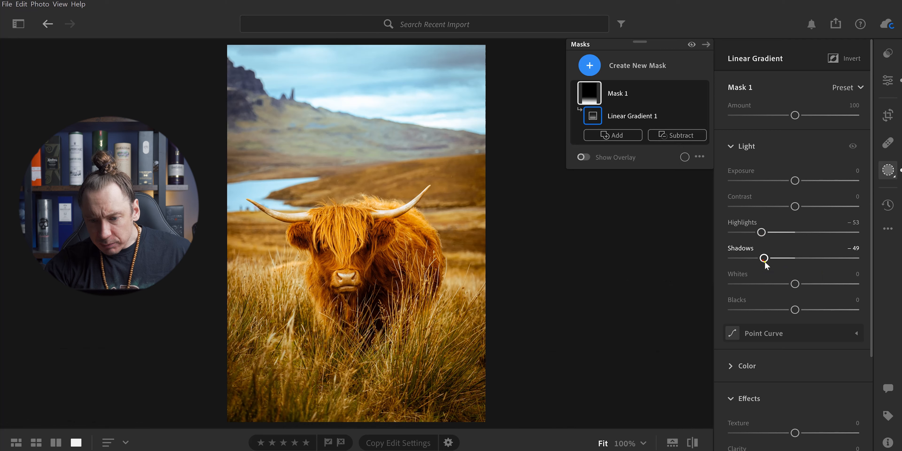
Step: Adjust the grass mask's color with tint -28 and hue -1.9, trying a hue of +46.7 on the way
{"action": "left_click", "coordinate": [730, 366]}
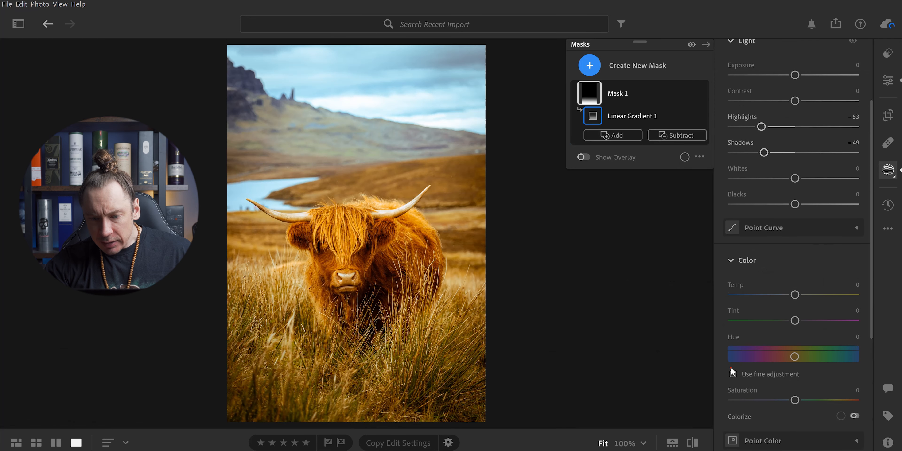
{"action": "scroll", "coordinate": [870, 297], "scroll_direction": "down", "scroll_amount": 1}
{"action": "left_click_drag", "start_coordinate": [869, 297], "coordinate": [869, 357]}
{"action": "mouse_move", "coordinate": [795, 187]}
{"action": "left_mouse_down"}
{"action": "mouse_move", "coordinate": [862, 189]}
{"action": "mouse_move", "coordinate": [714, 197]}
{"action": "mouse_move", "coordinate": [781, 192]}
{"action": "left_mouse_up"}
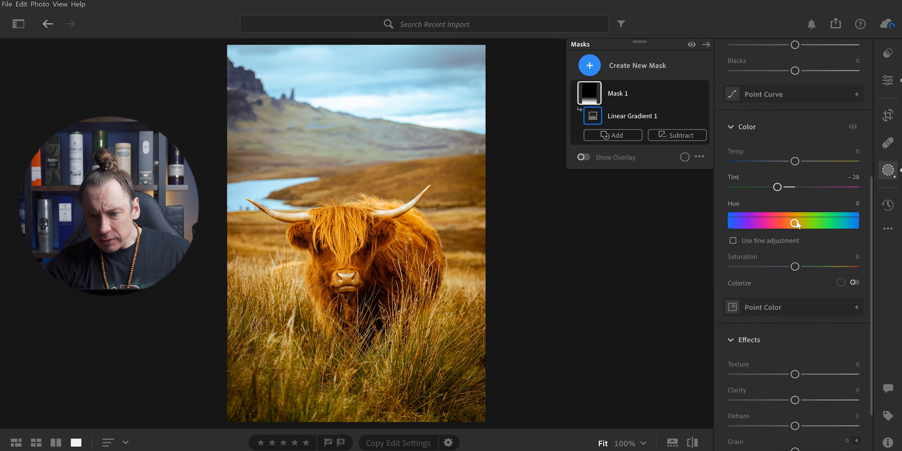
{"action": "left_click_drag", "start_coordinate": [796, 223], "coordinate": [813, 225]}
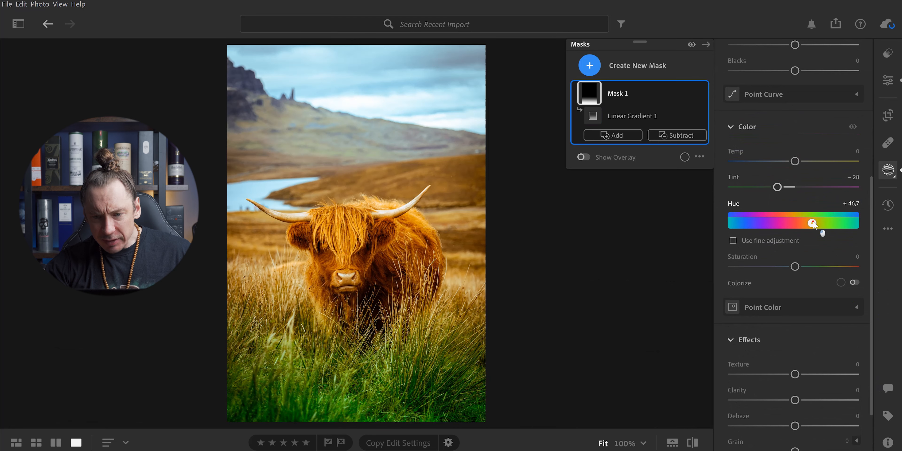
{"action": "left_click_drag", "start_coordinate": [813, 224], "coordinate": [797, 225]}
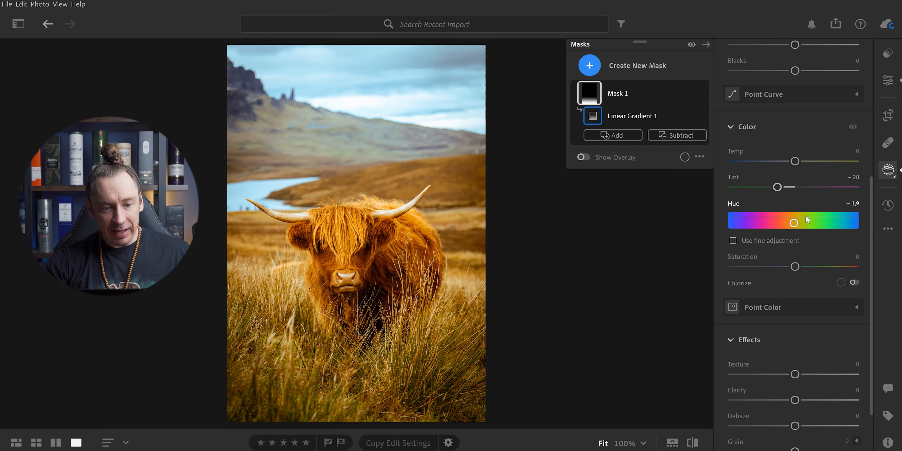
{"action": "left_click", "coordinate": [888, 171]}
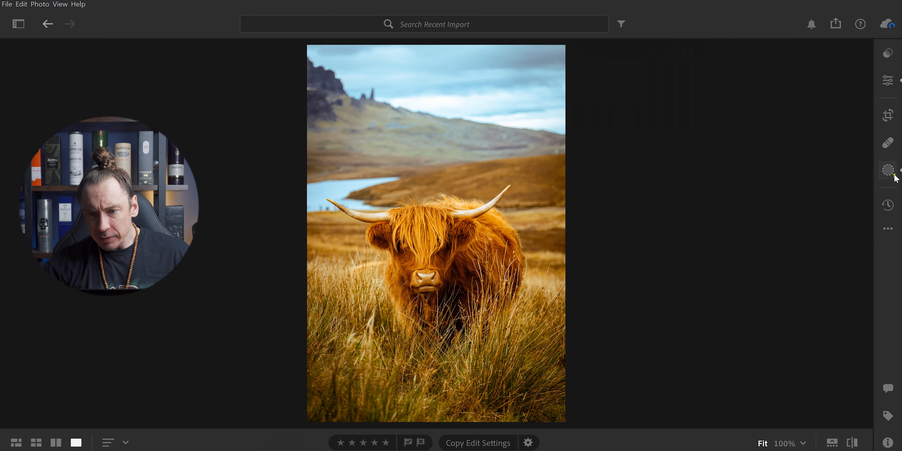
{"action": "left_click", "coordinate": [887, 80]}
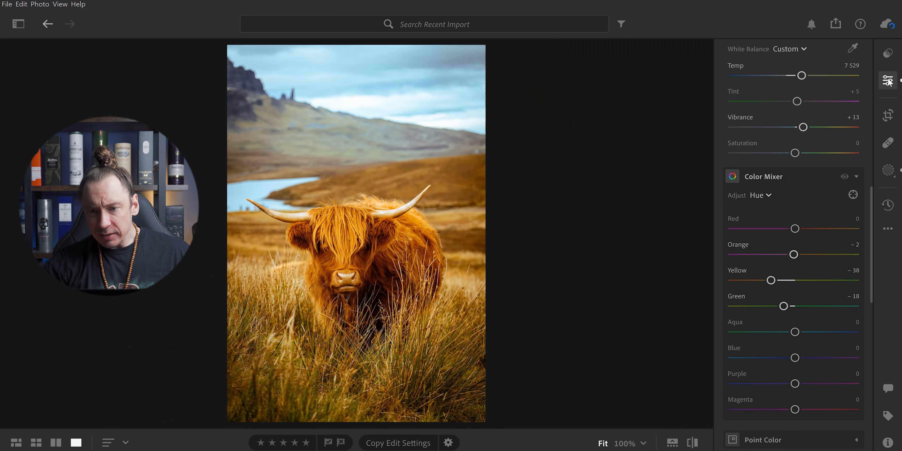
{"action": "left_click", "coordinate": [887, 170]}
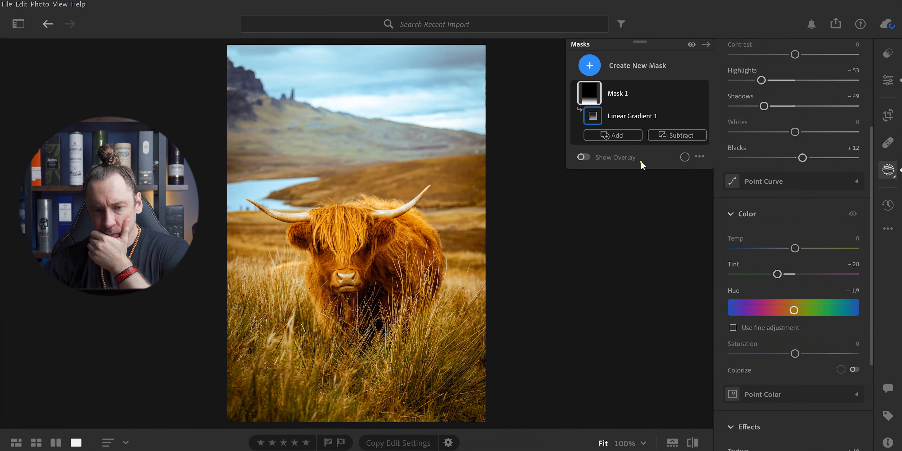
Step: Add a radial gradient centered on the cow to Mask 1 and set its feather to 66
{"action": "left_click", "coordinate": [614, 139]}
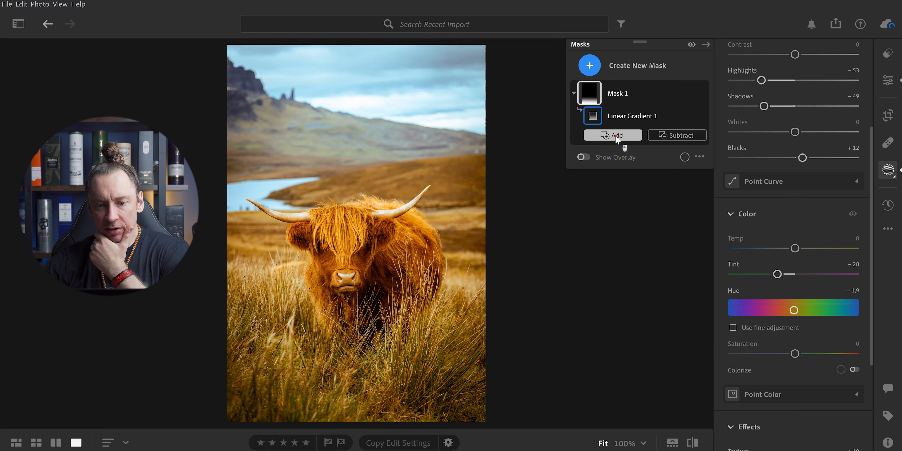
{"action": "left_click", "coordinate": [616, 138]}
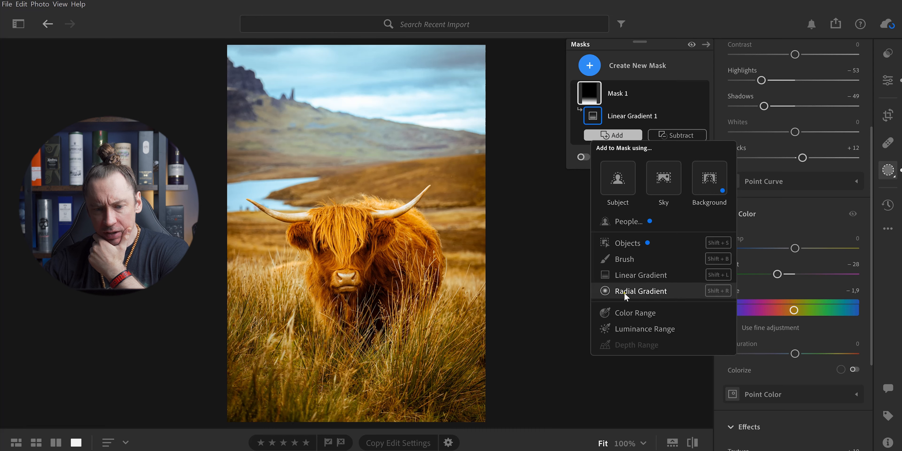
{"action": "mouse_move", "coordinate": [623, 292]}
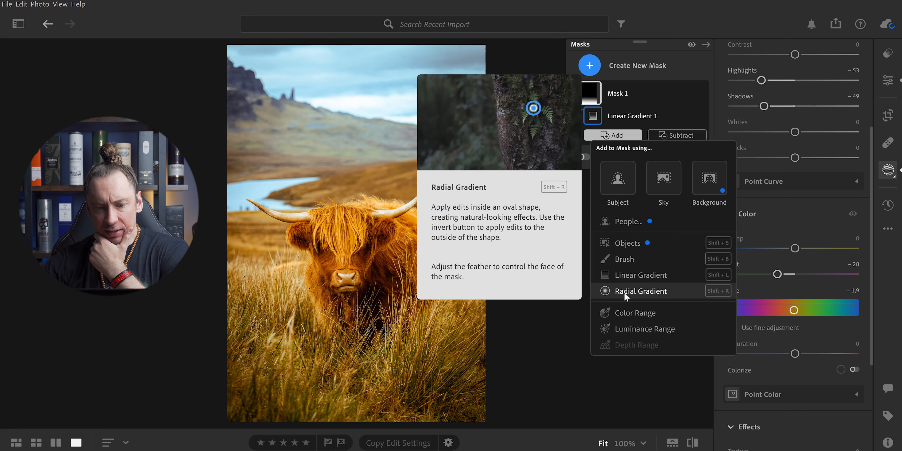
{"action": "left_click", "coordinate": [646, 291]}
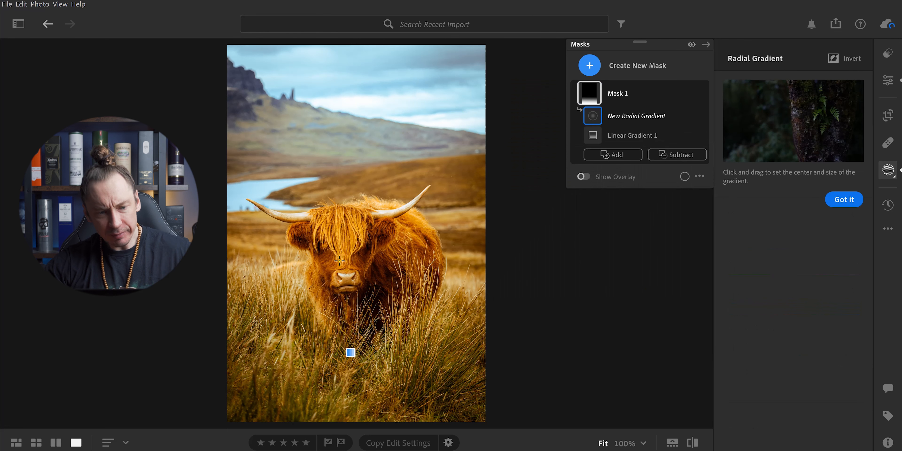
{"action": "left_click_drag", "start_coordinate": [334, 243], "coordinate": [434, 316]}
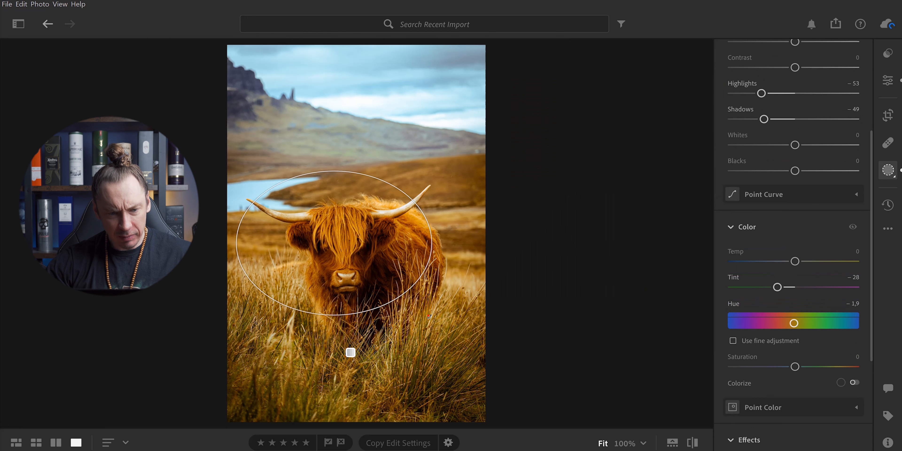
{"action": "left_click_drag", "start_coordinate": [366, 257], "coordinate": [394, 267]}
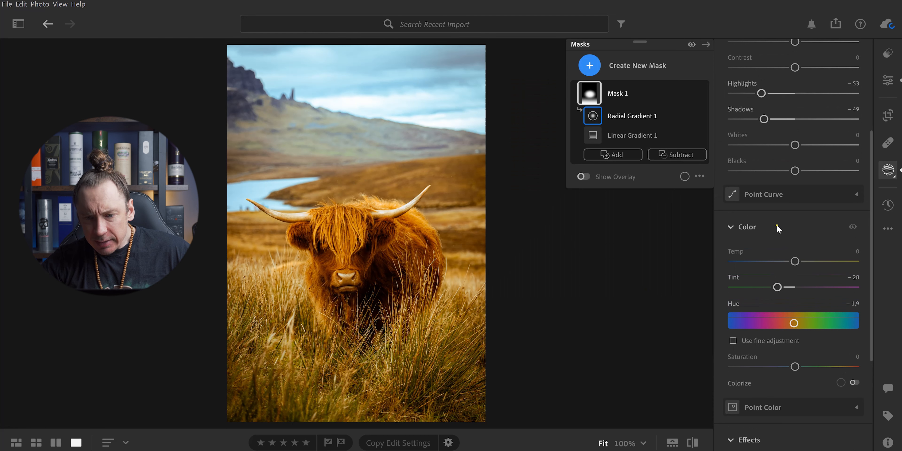
{"action": "left_click_drag", "start_coordinate": [871, 227], "coordinate": [870, 131]}
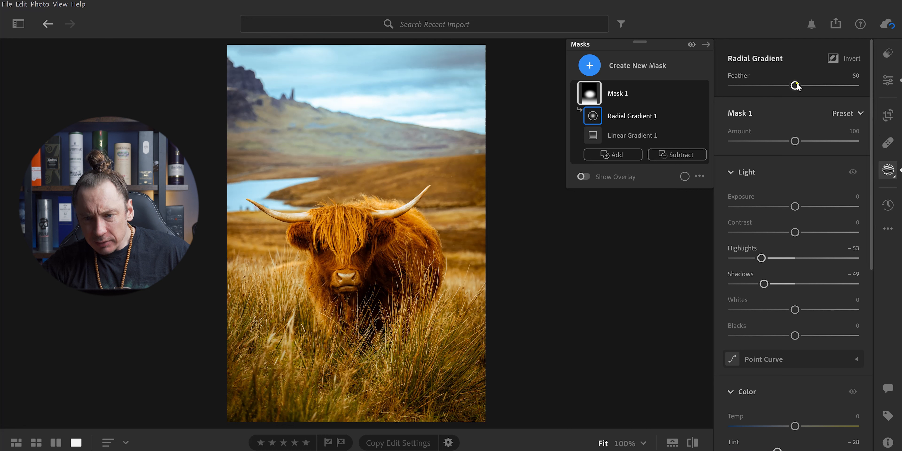
{"action": "left_click_drag", "start_coordinate": [796, 86], "coordinate": [816, 86]}
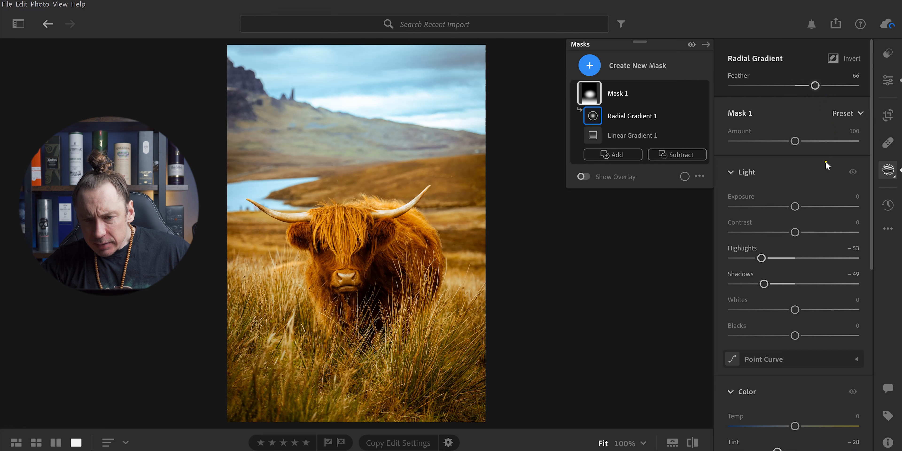
Step: Set Mask 1's texture to +18, clarity to +16, dehaze to +6 and shadows to -18
{"action": "left_click_drag", "start_coordinate": [871, 224], "coordinate": [871, 402]}
{"action": "left_click_drag", "start_coordinate": [795, 303], "coordinate": [806, 303]}
{"action": "left_click_drag", "start_coordinate": [794, 330], "coordinate": [799, 356]}
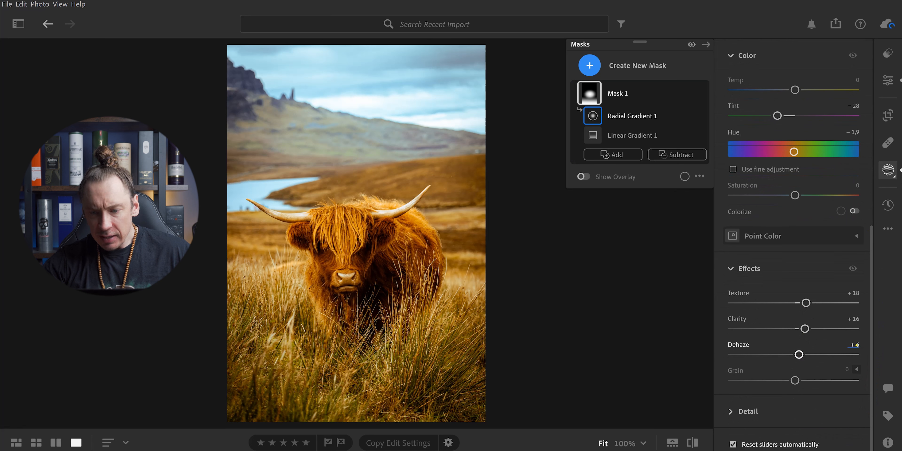
{"action": "left_click_drag", "start_coordinate": [870, 312], "coordinate": [869, 117]}
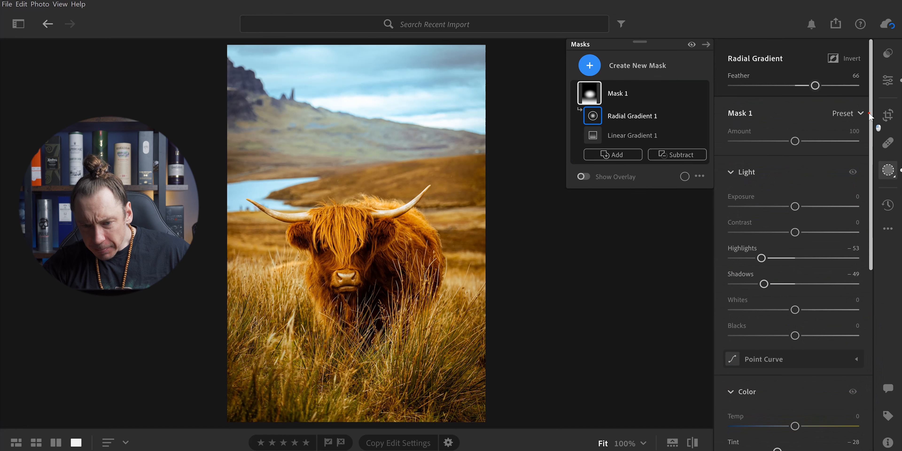
{"action": "left_click_drag", "start_coordinate": [763, 284], "coordinate": [781, 285]}
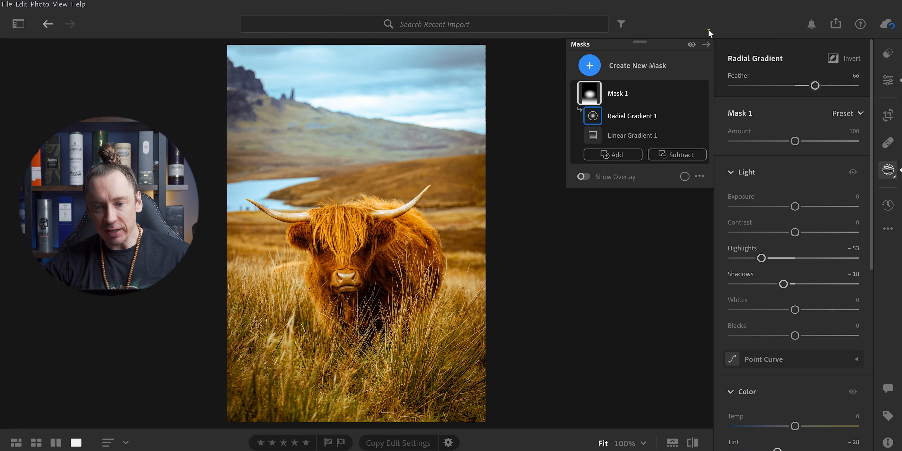
Step: Collapse the mask list, compare the masked edit with the original photo, and return to the global edit settings
{"action": "left_click", "coordinate": [706, 45]}
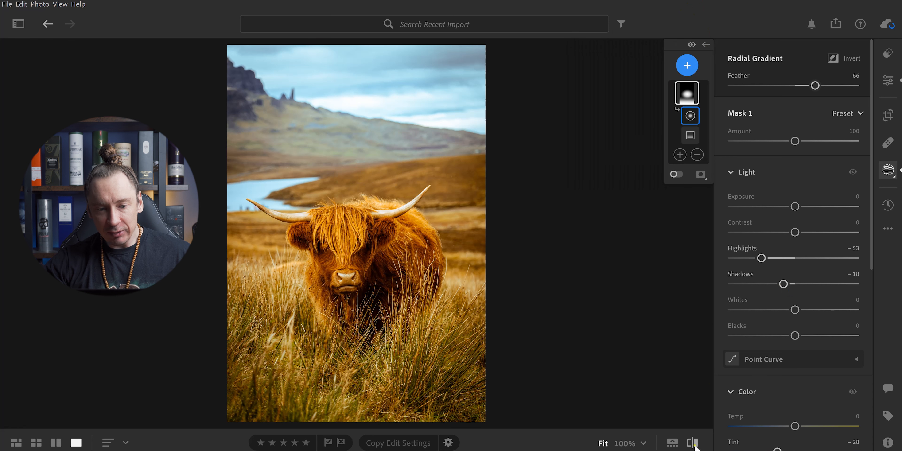
{"action": "left_click", "coordinate": [693, 443]}
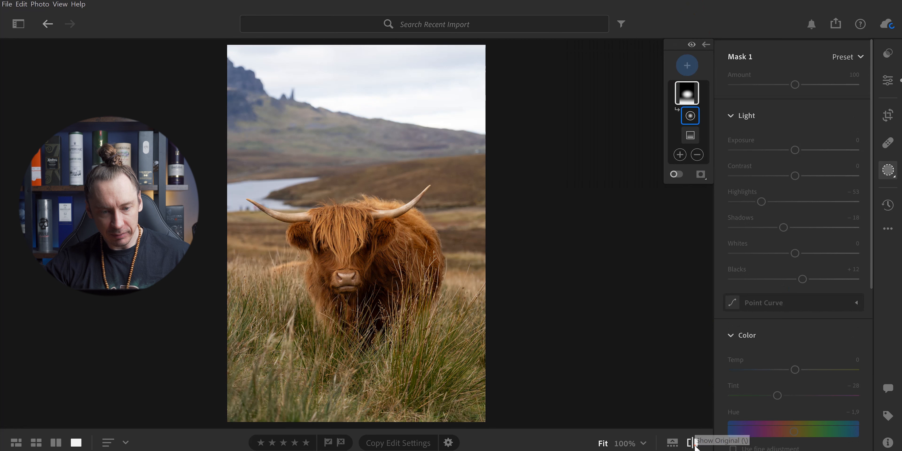
{"action": "left_click", "coordinate": [693, 443]}
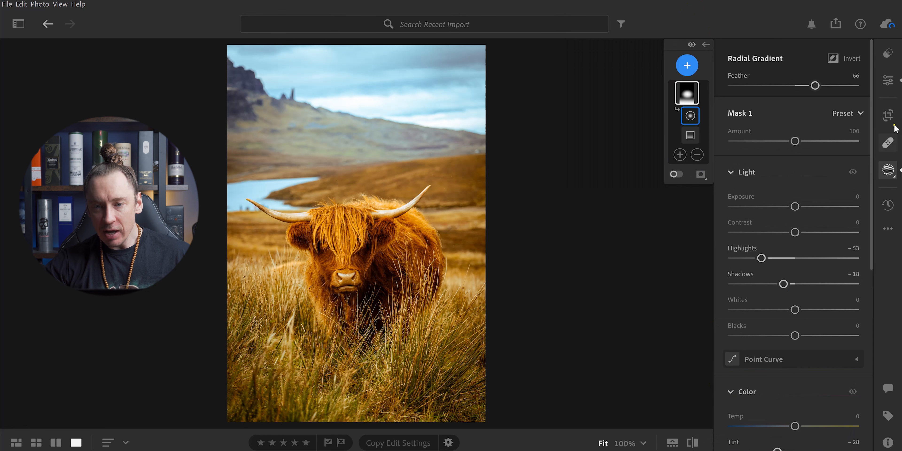
{"action": "left_click", "coordinate": [889, 84]}
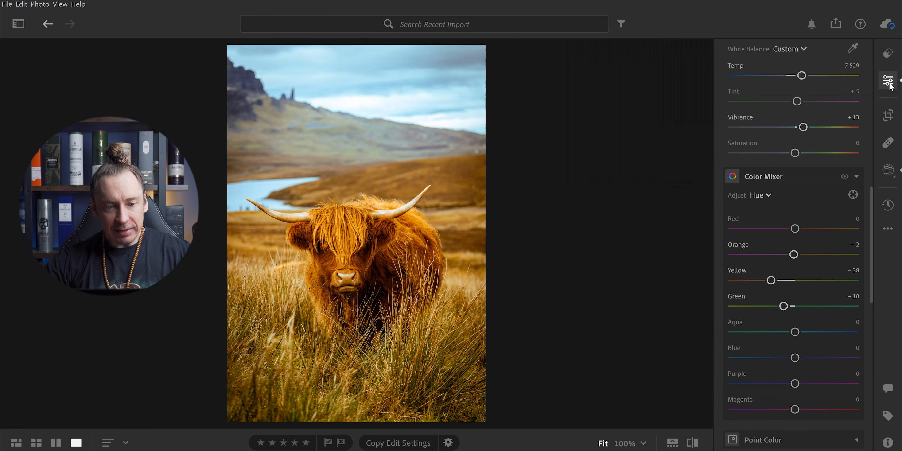